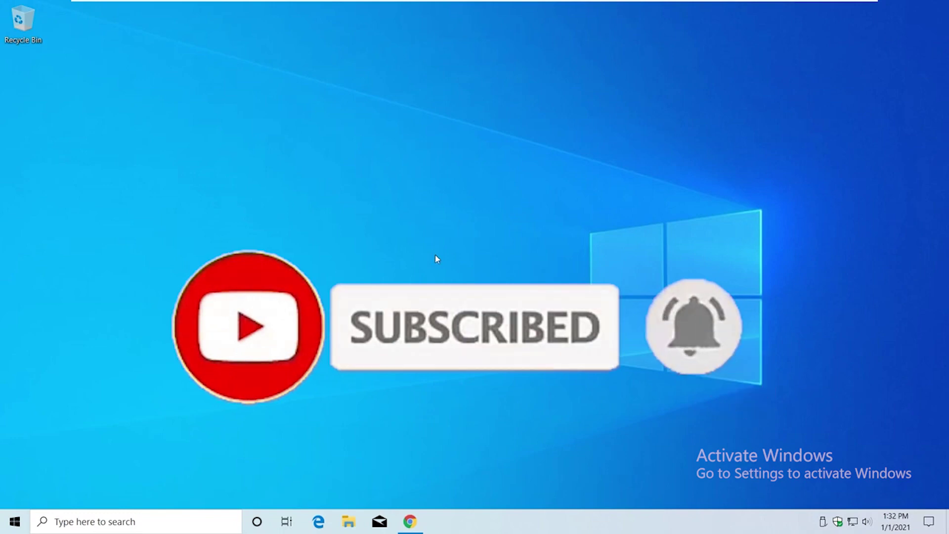
Restore the Chrome window showing the get.msguides.com/windows10.txt activation script.
click(417, 526)
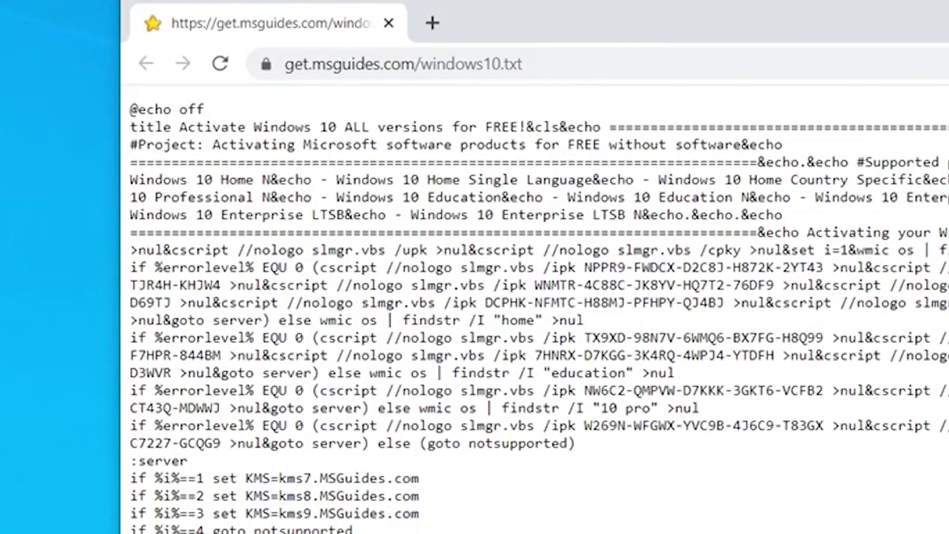
Copy the full windows10.txt activation script text, then minimize Chrome.
drag(130, 109, 361, 531)
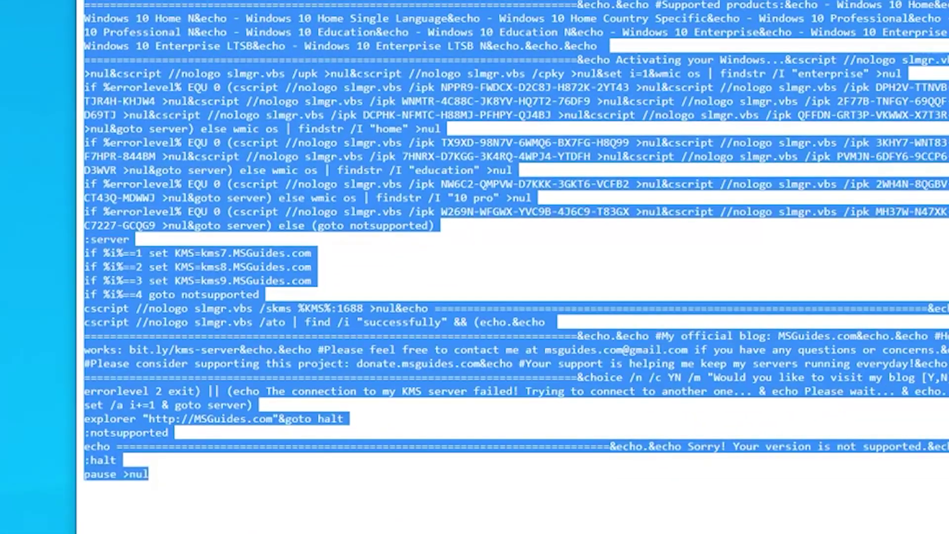
right_click(440, 153)
click(469, 168)
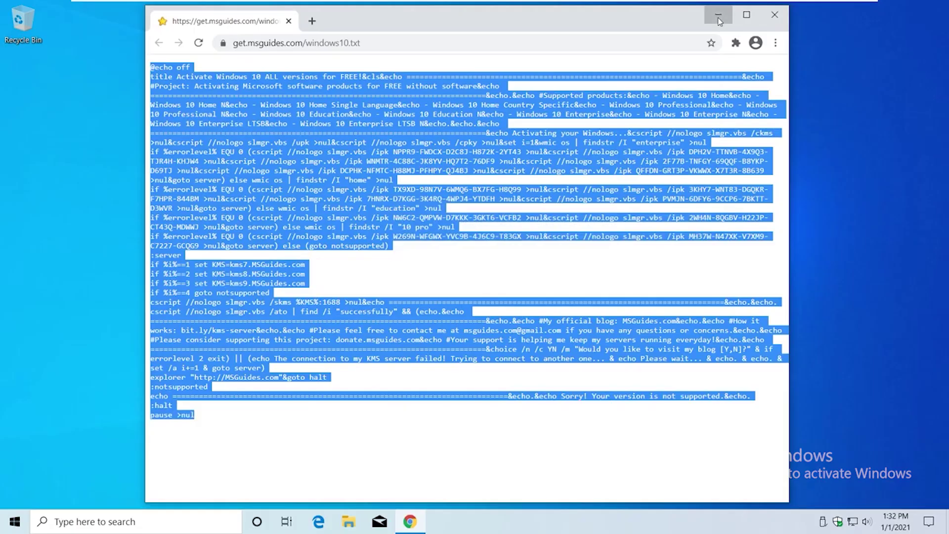
click(718, 16)
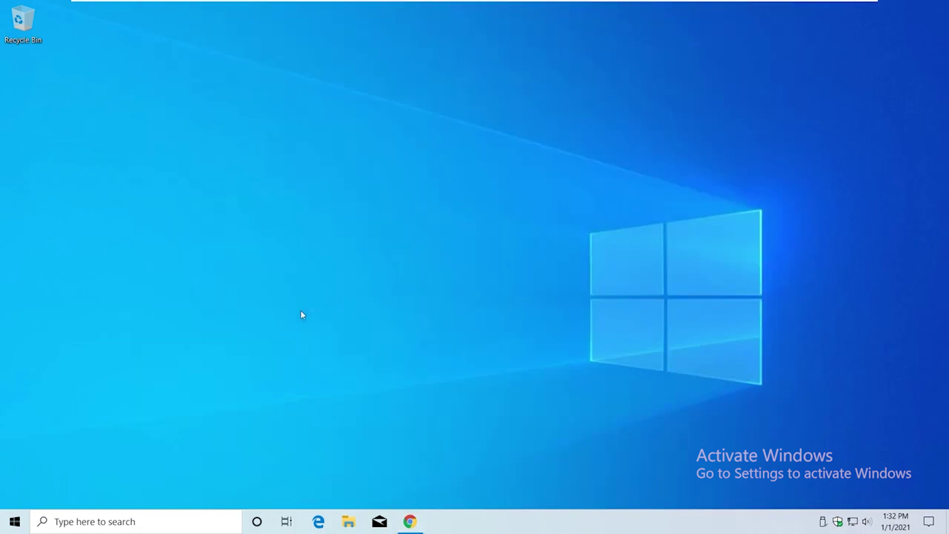
Launch Notepad from Start search and paste the activation script into the blank document.
click(5, 525)
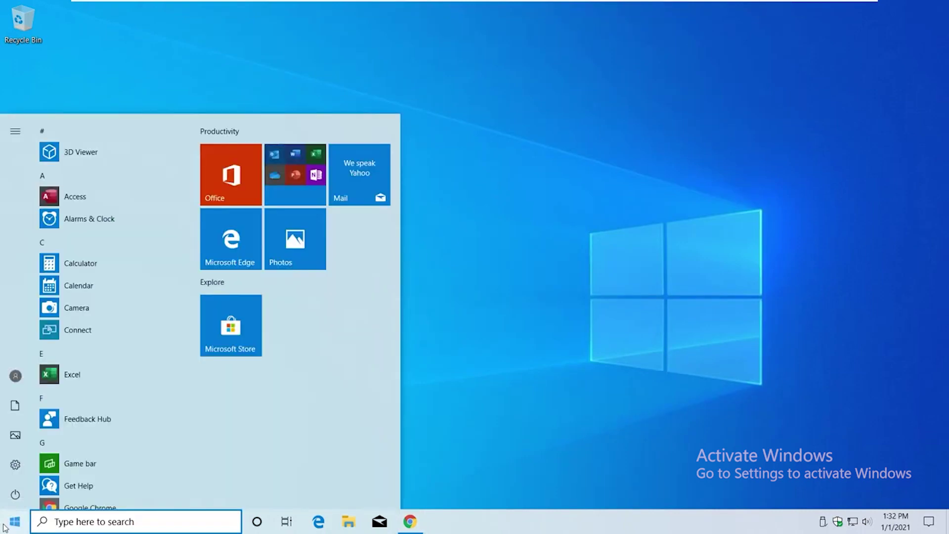
text(no)
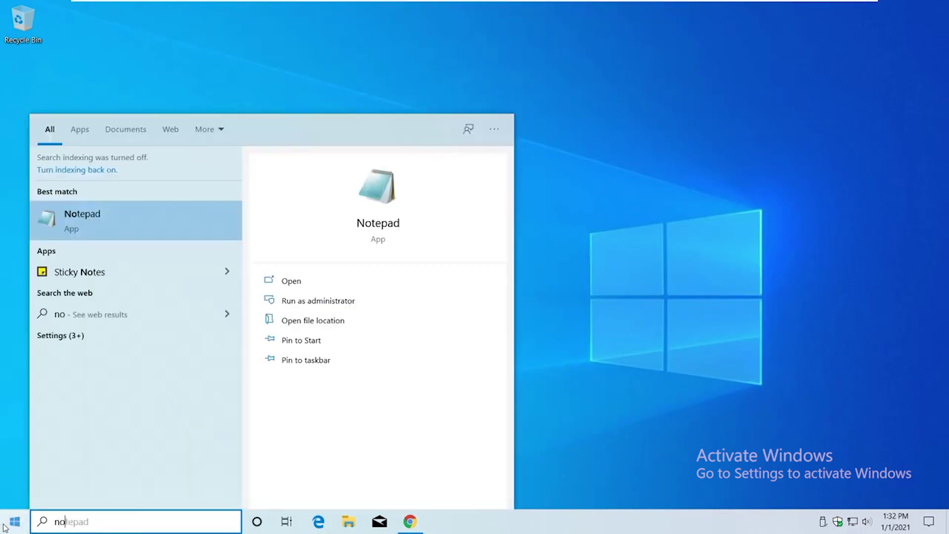
click(110, 239)
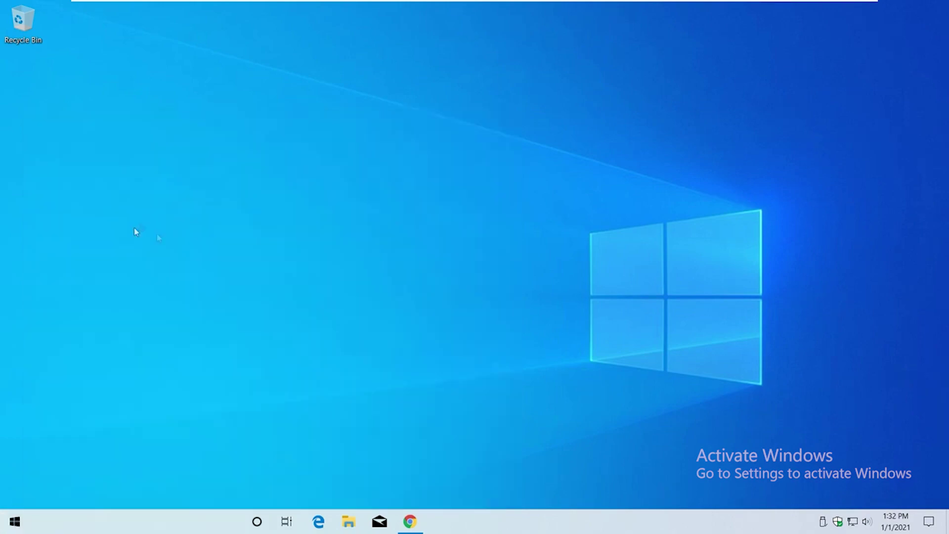
right_click(466, 247)
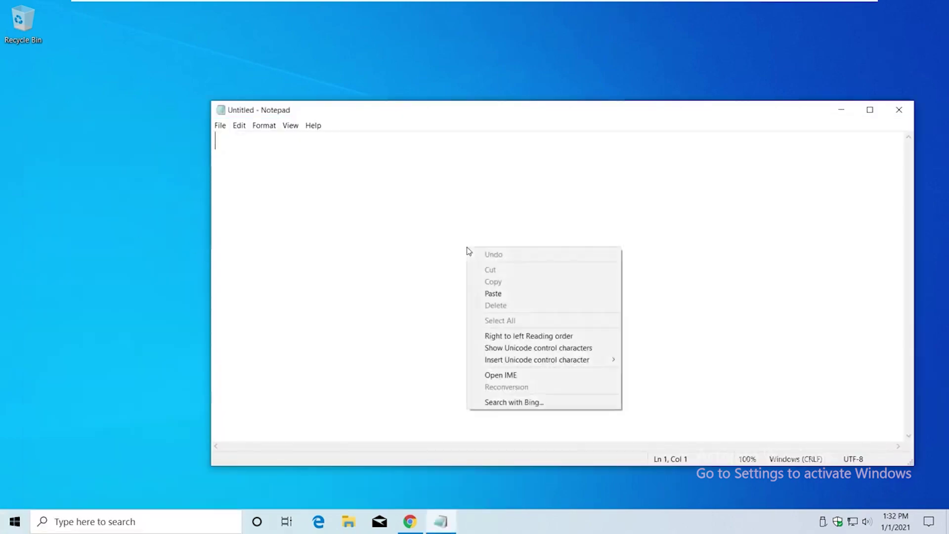
click(493, 292)
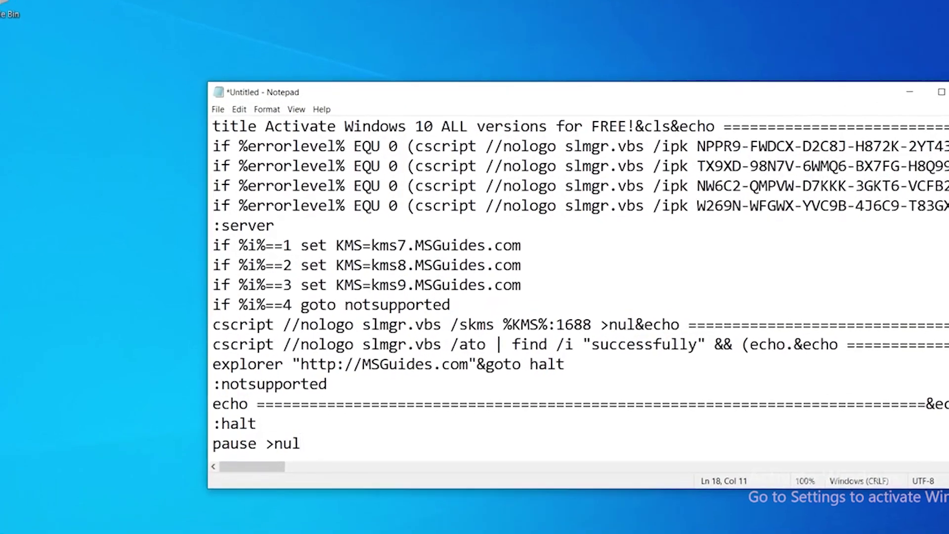
click(220, 125)
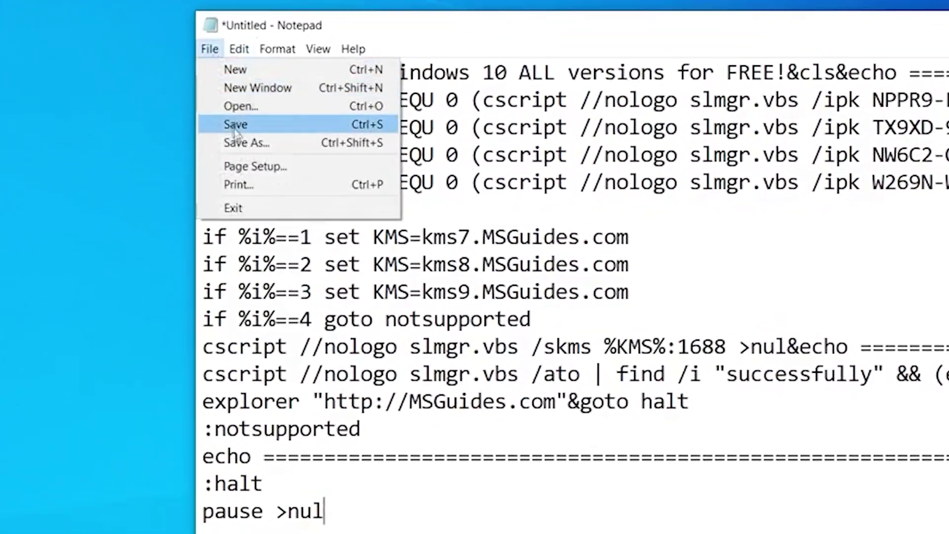
In Save As, choose the Desktop folder and enter Windows10Activator.cmd as the file name.
click(246, 151)
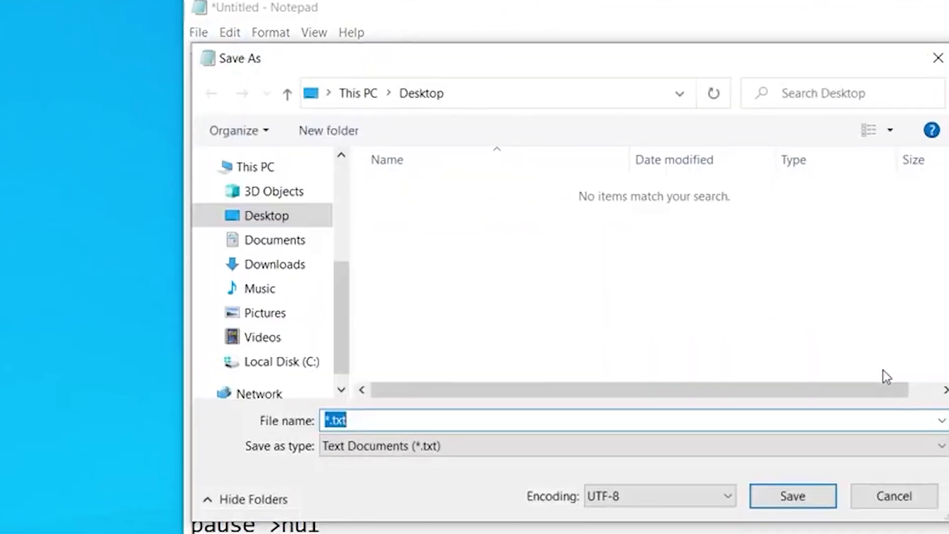
click(296, 222)
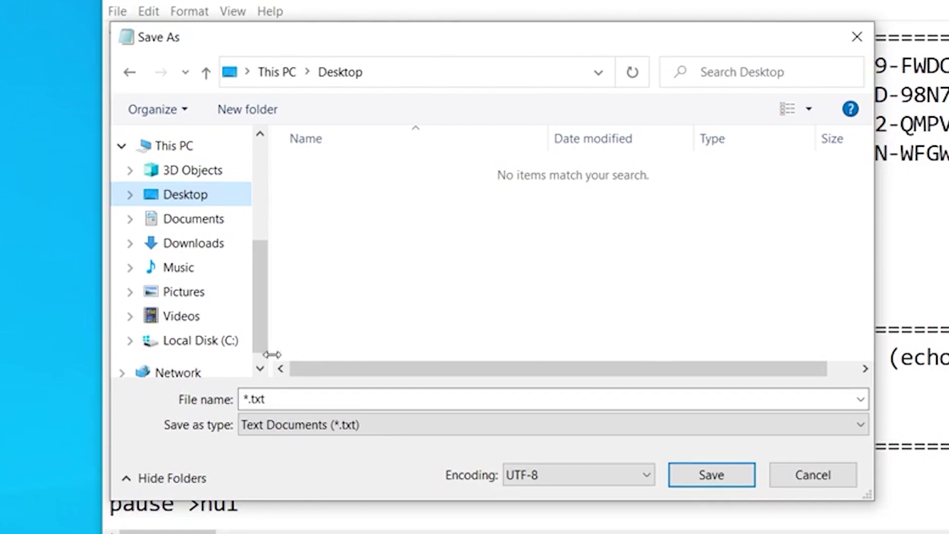
click(245, 399)
text(Window)
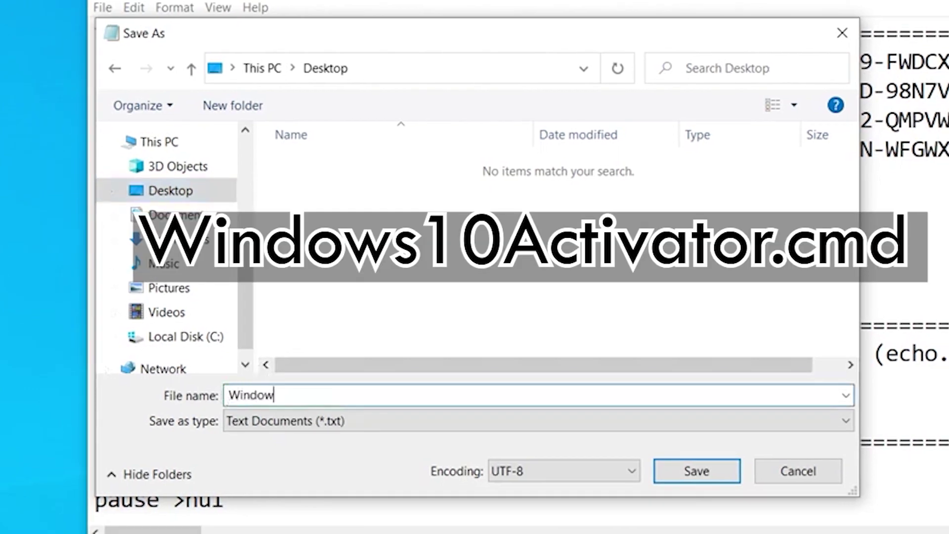
text(s10Activator.cmd)
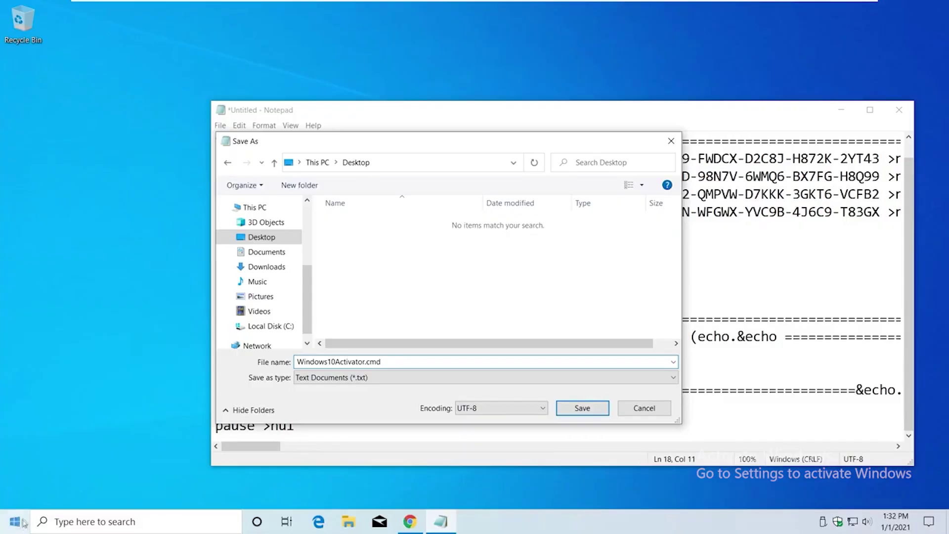
click(15, 521)
Open Windows Security's virus settings and switch off Real-time and Cloud-delivered protection, approving UAC.
text(wi)
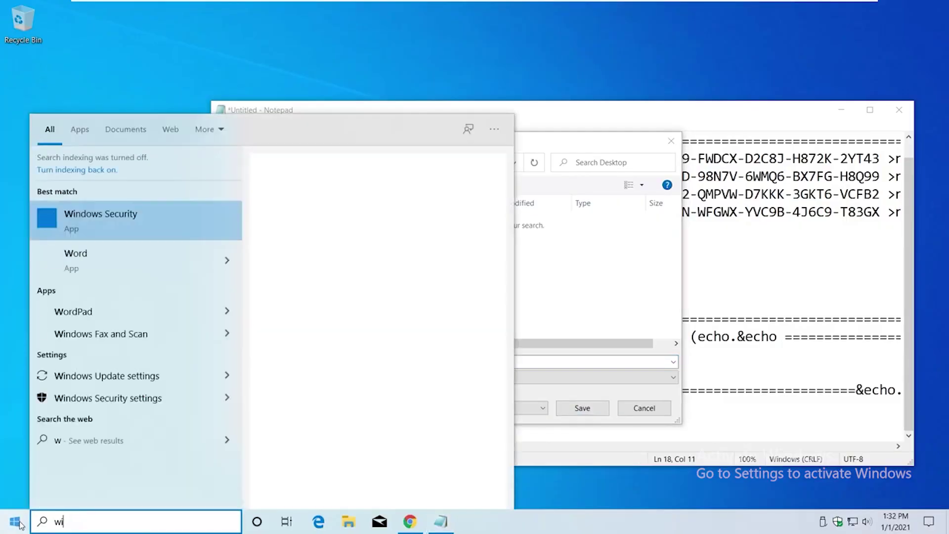
text(ndow)
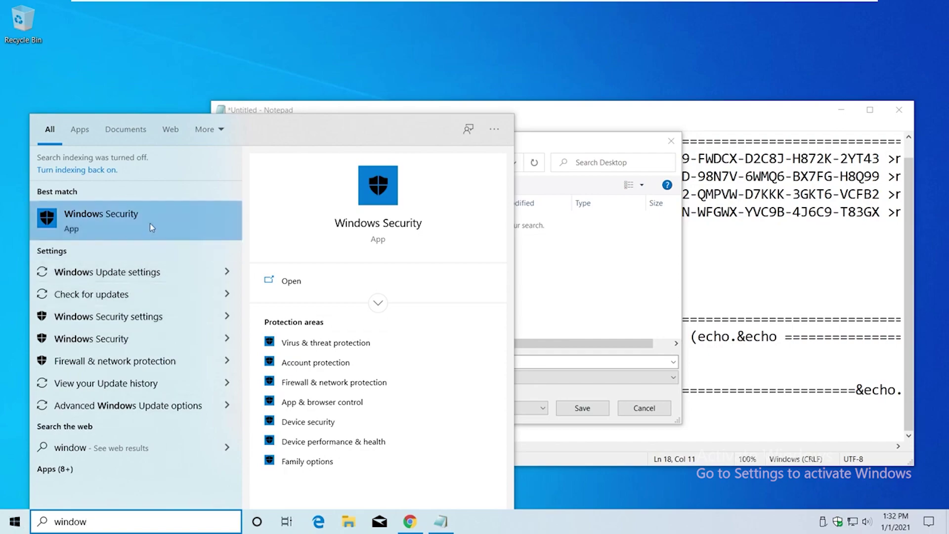
click(291, 281)
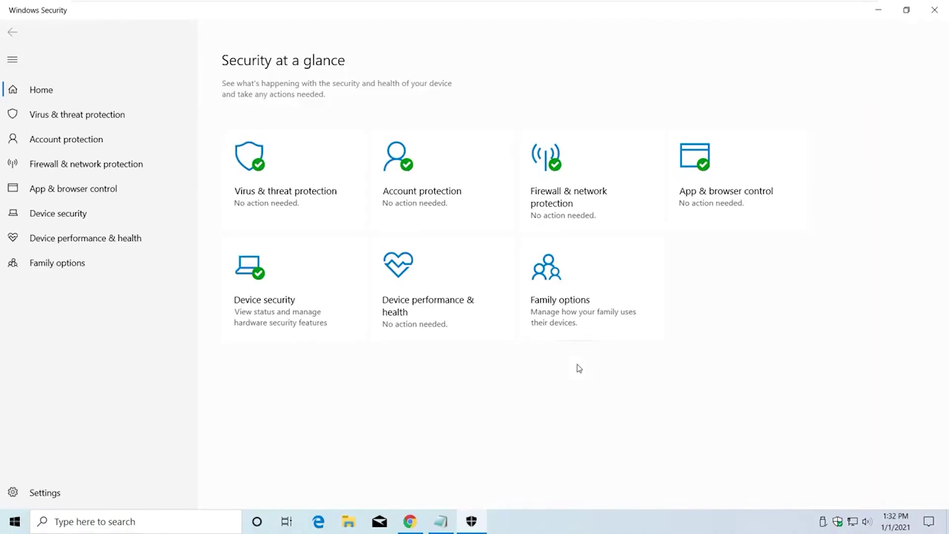
click(324, 203)
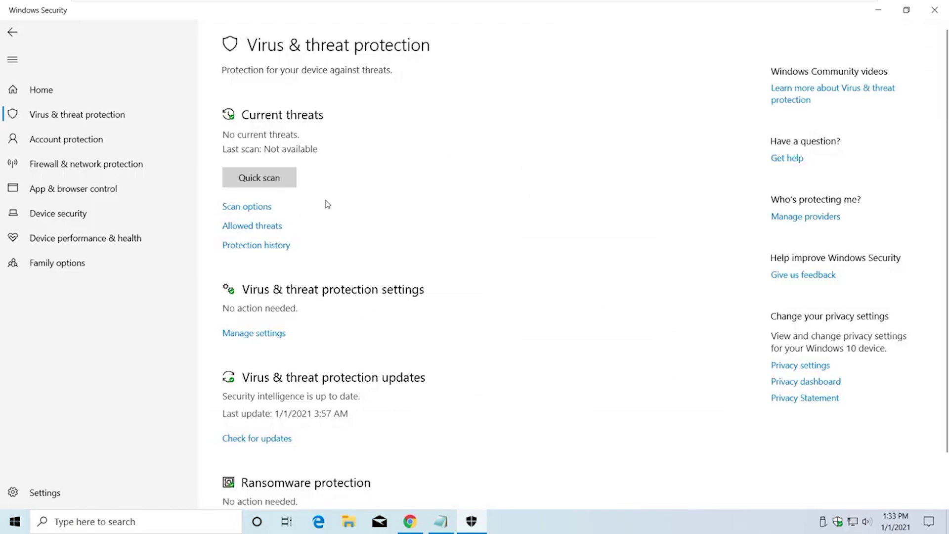
click(281, 334)
click(234, 200)
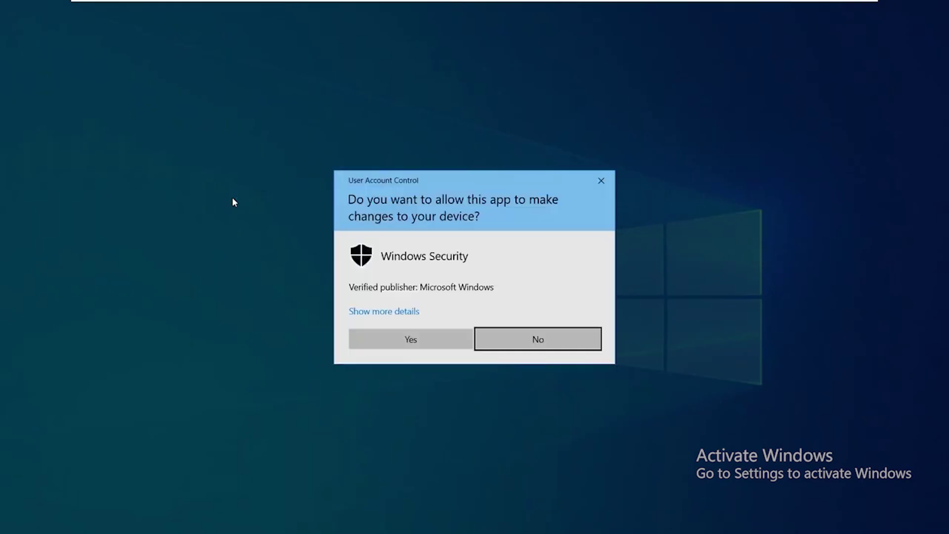
click(385, 341)
click(236, 346)
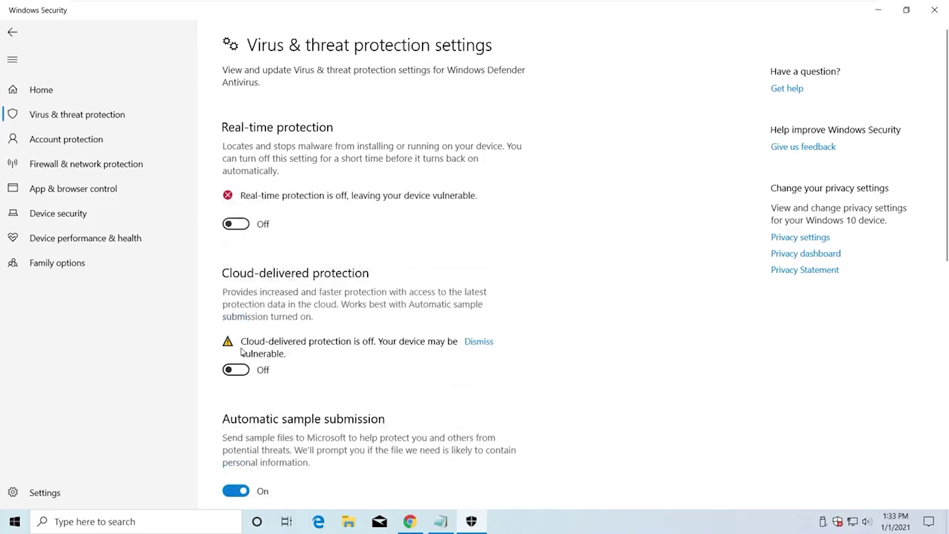
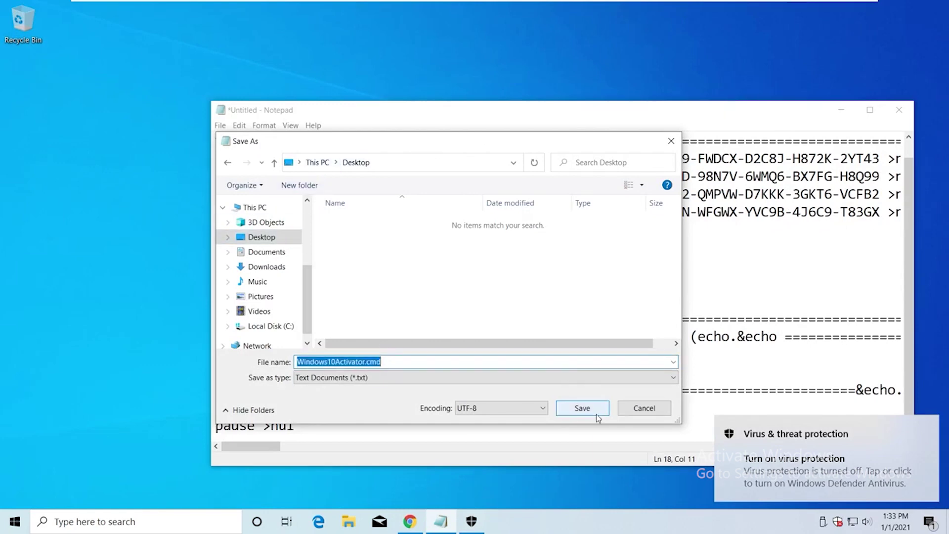
Save the Notepad script to the Desktop as Windows10Activator.cmd.
click(597, 412)
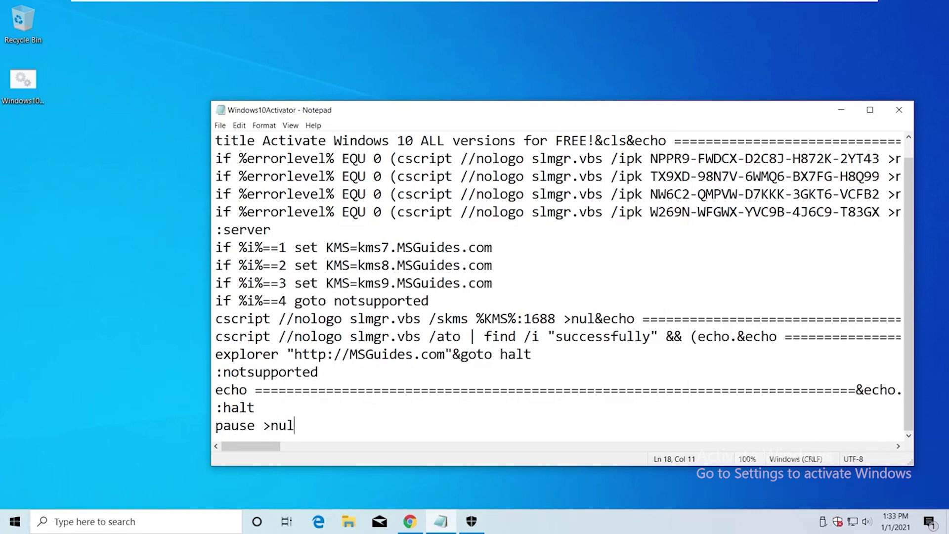
Minimize Notepad and run Windows10Activator.cmd as administrator, allowing the Command Processor to make changes.
click(832, 112)
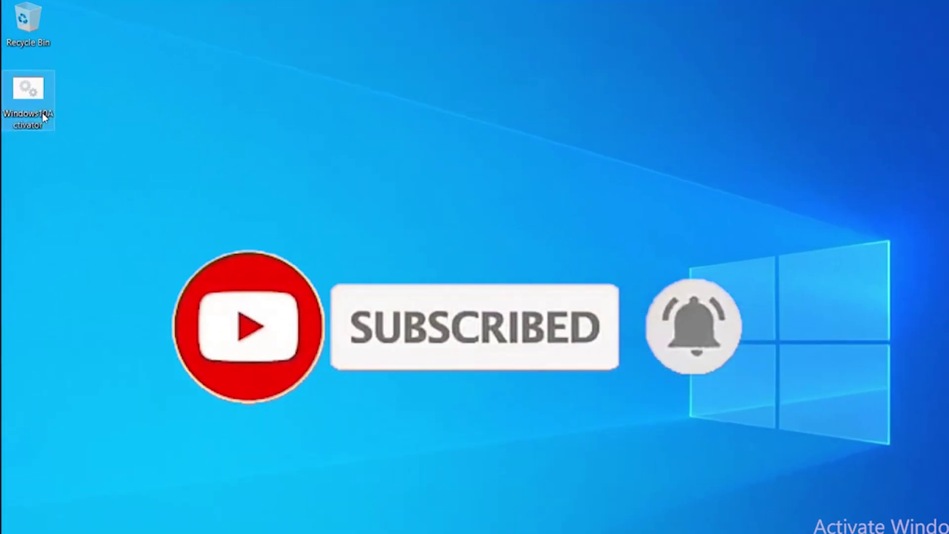
right_click(43, 115)
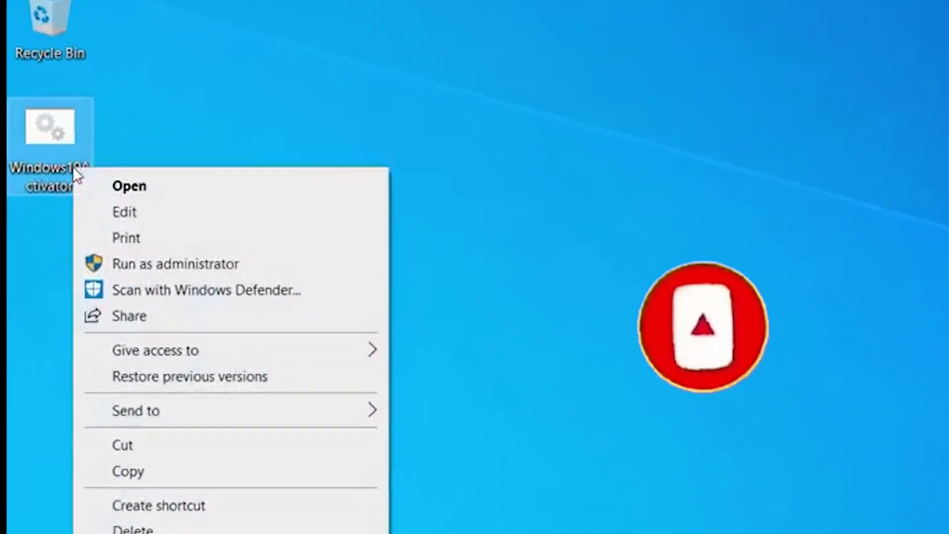
click(130, 266)
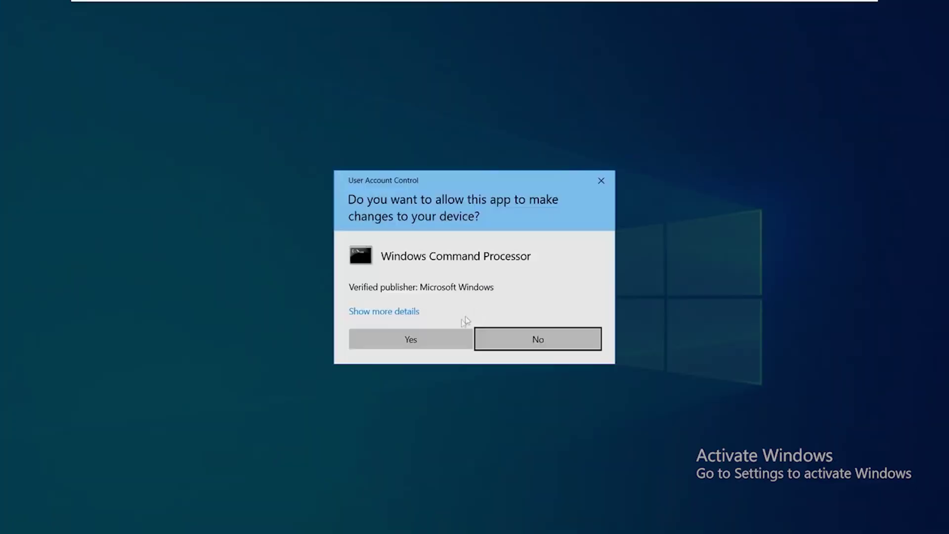
click(462, 337)
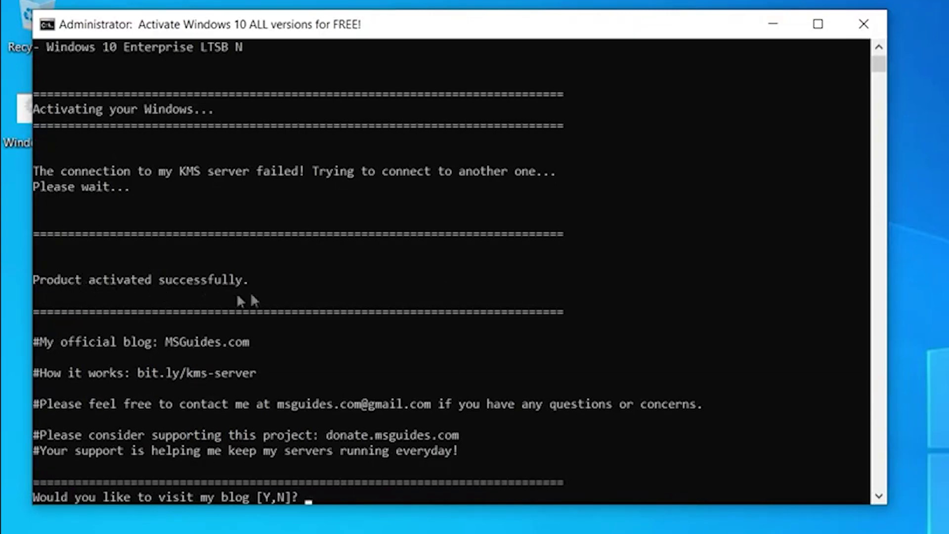
Minimize the console once it reports "Product activated successfully.".
click(773, 24)
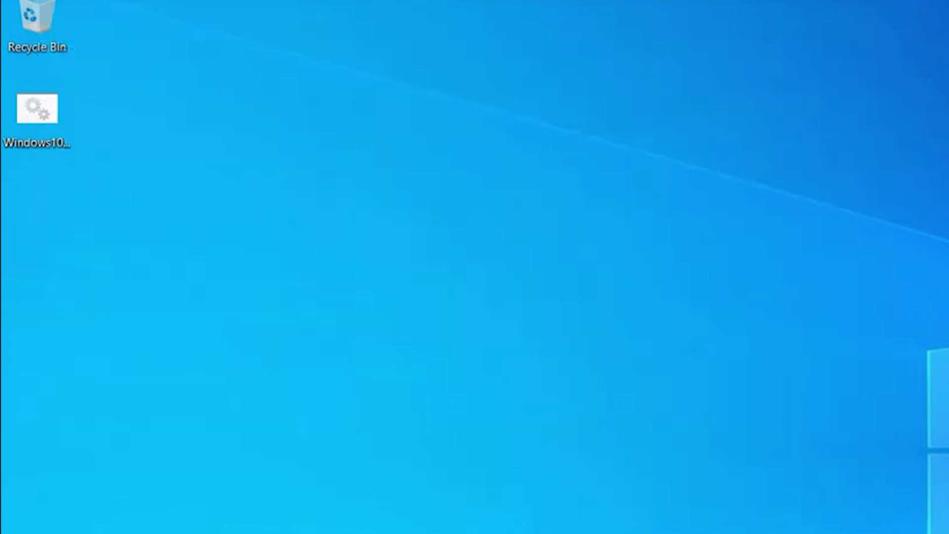
Search Start for This PC and view its Properties, showing "Windows is activated".
key(super)
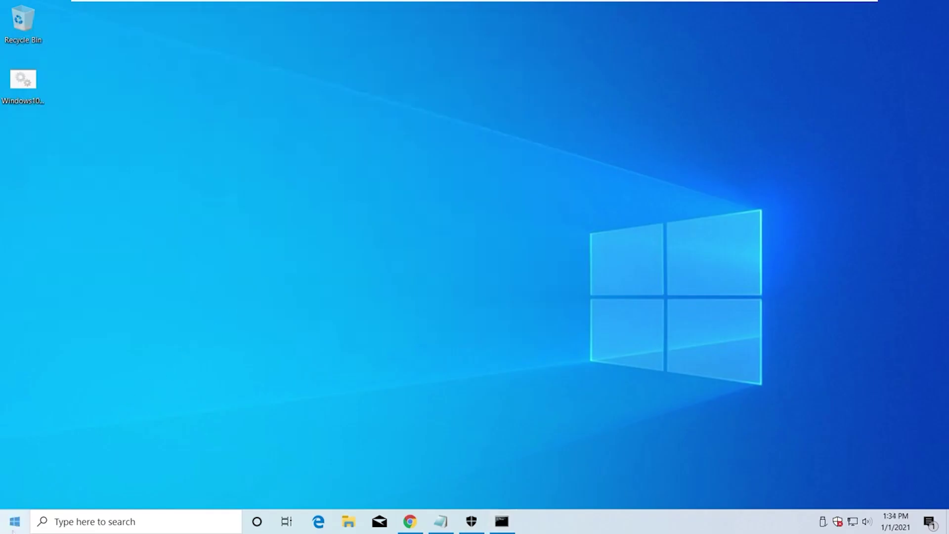
click(14, 527)
text(ths)
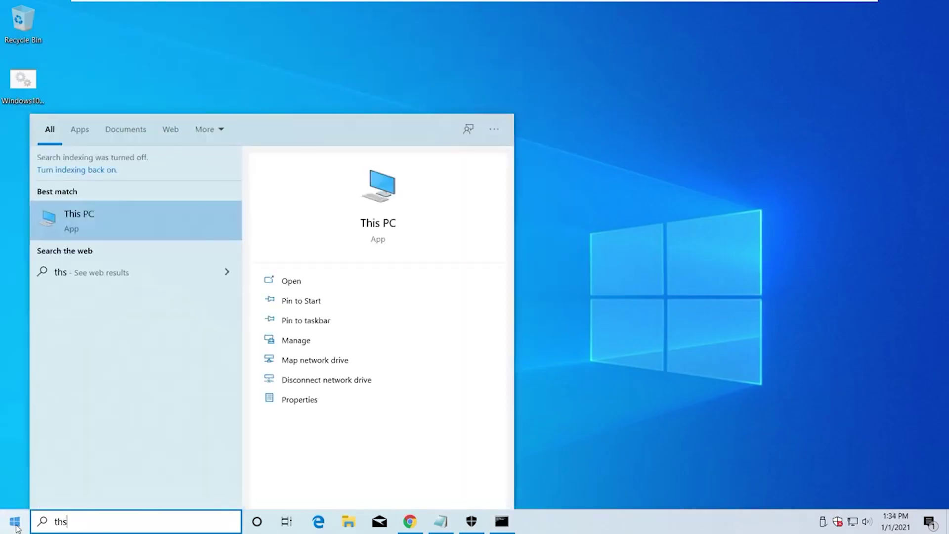
right_click(88, 224)
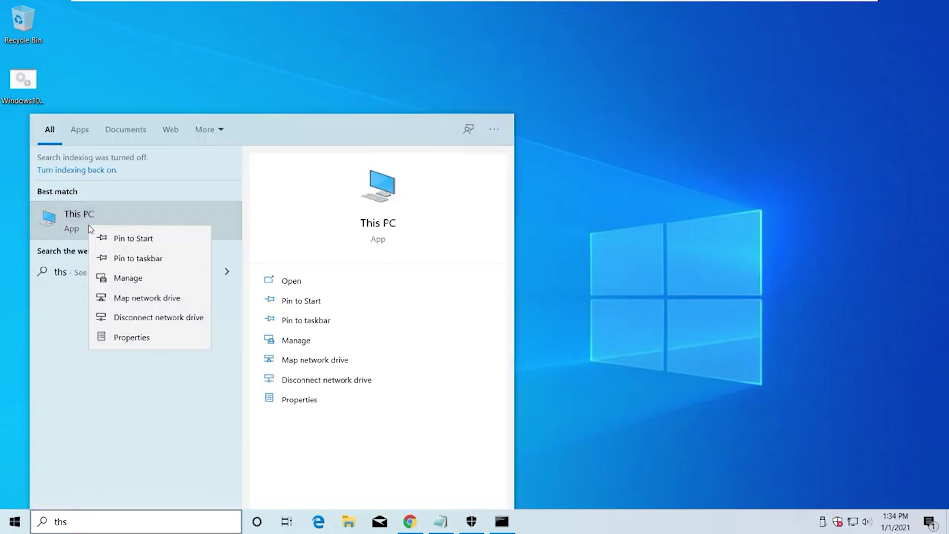
click(118, 336)
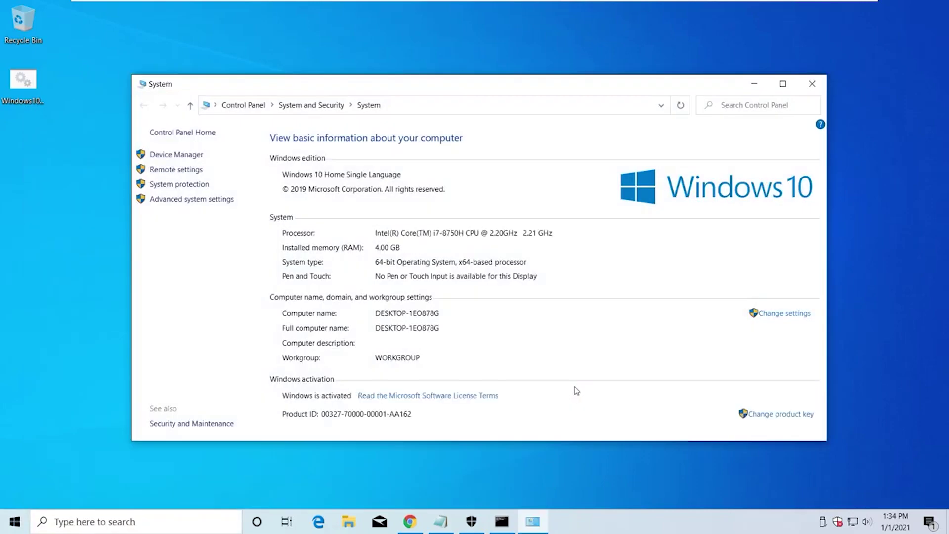